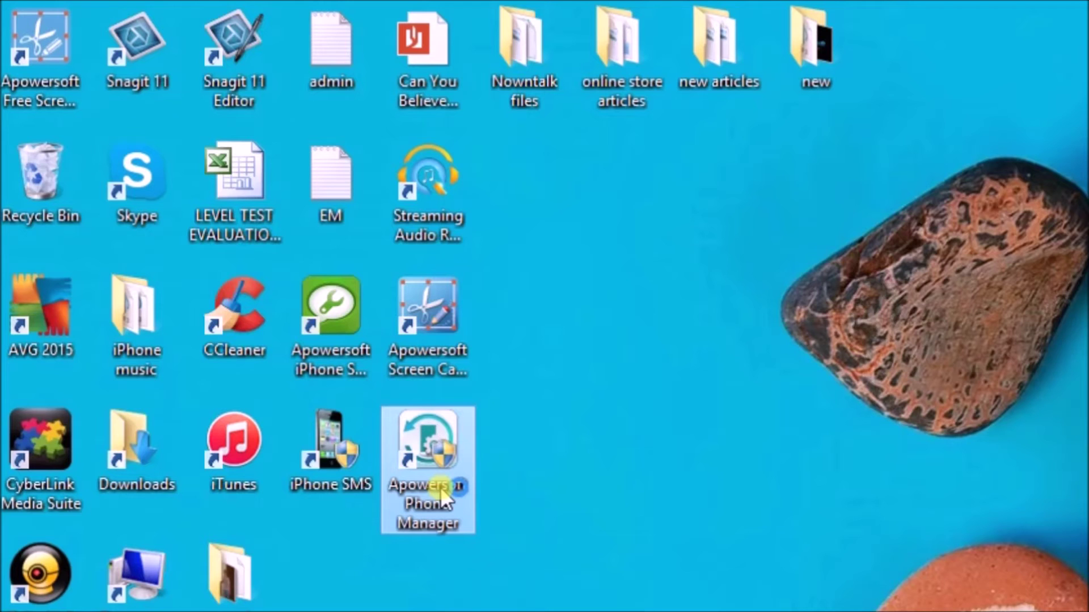
Step: Launch Phone Manager, show the iPhone's empty Ringtone list under Music, and begin an audio import
{"action": "left_click", "coordinate": [857, 524]}
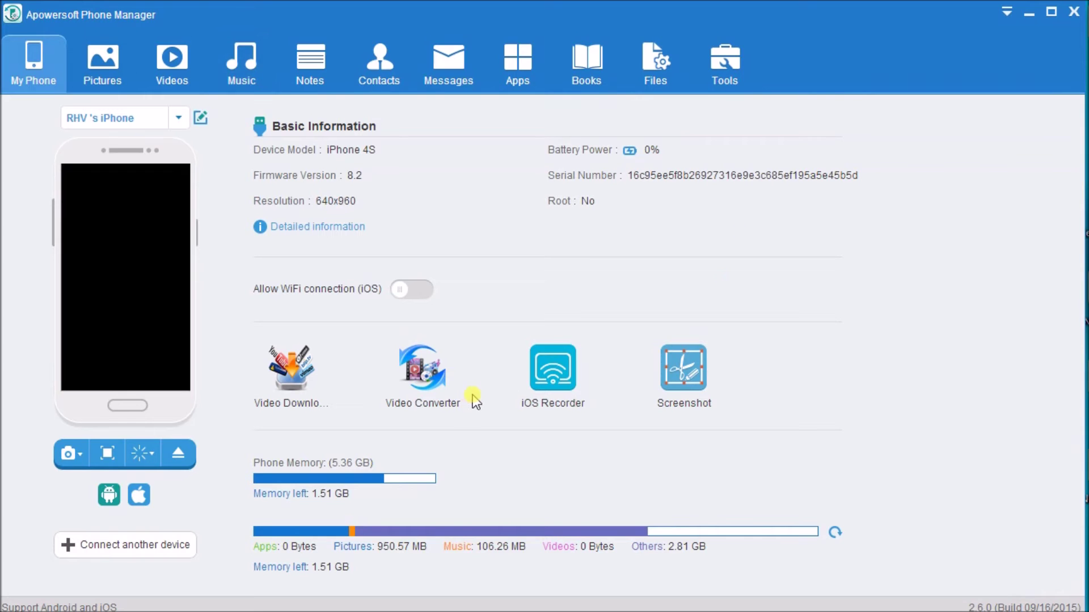
{"action": "left_click", "coordinate": [242, 64]}
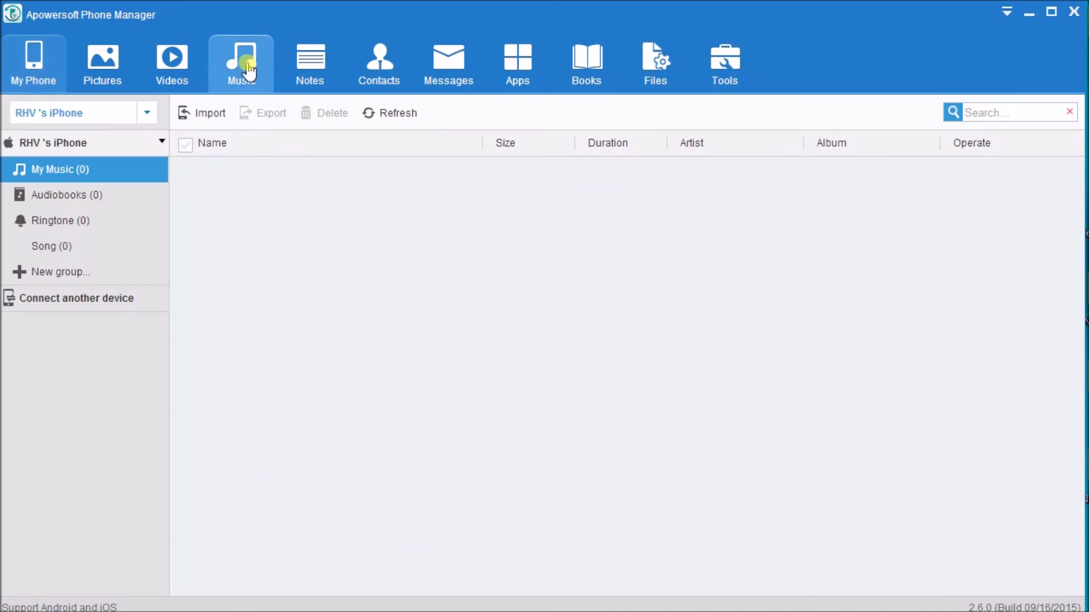
{"action": "left_click", "coordinate": [135, 220]}
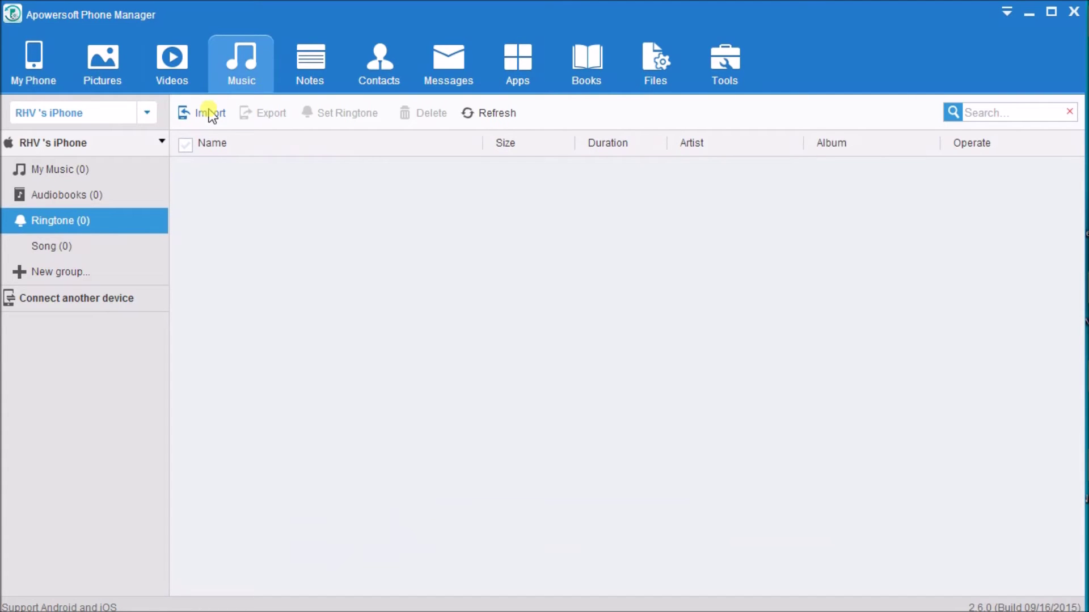
{"action": "left_click", "coordinate": [209, 114]}
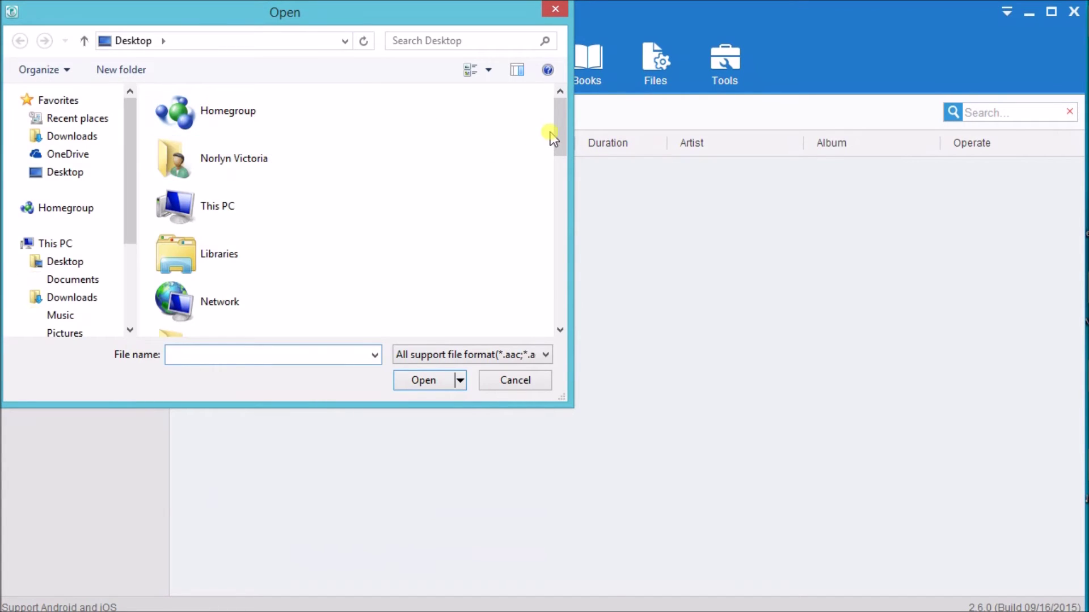
{"action": "left_click_drag", "start_coordinate": [558, 127], "coordinate": [562, 314]}
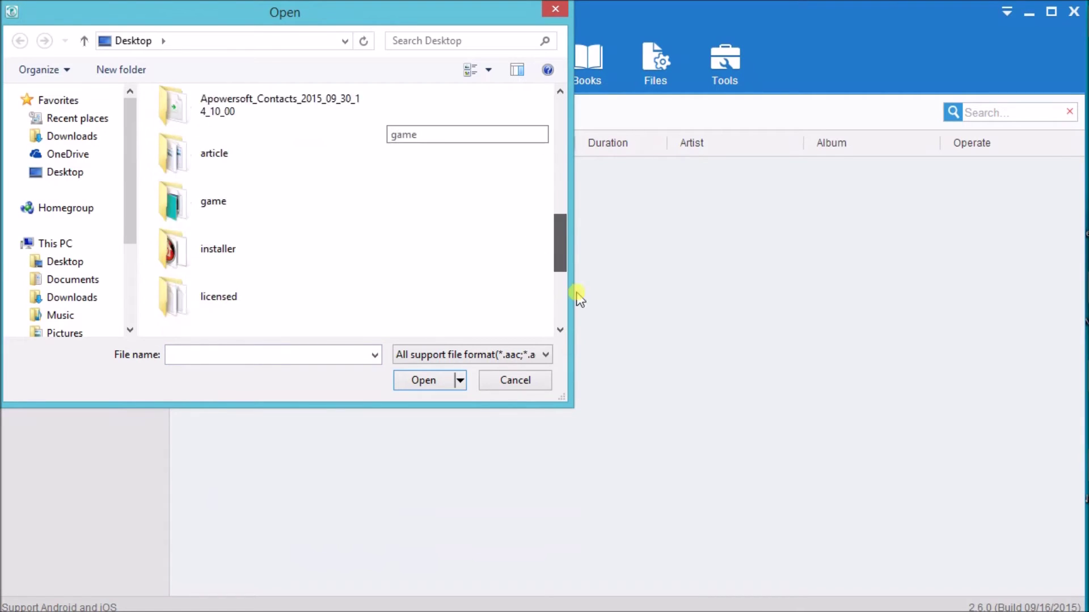
Step: Import 'm4a file.m4a' from the Desktop into Ringtones, tick it, and return to the phone overview
{"action": "left_click", "coordinate": [256, 315]}
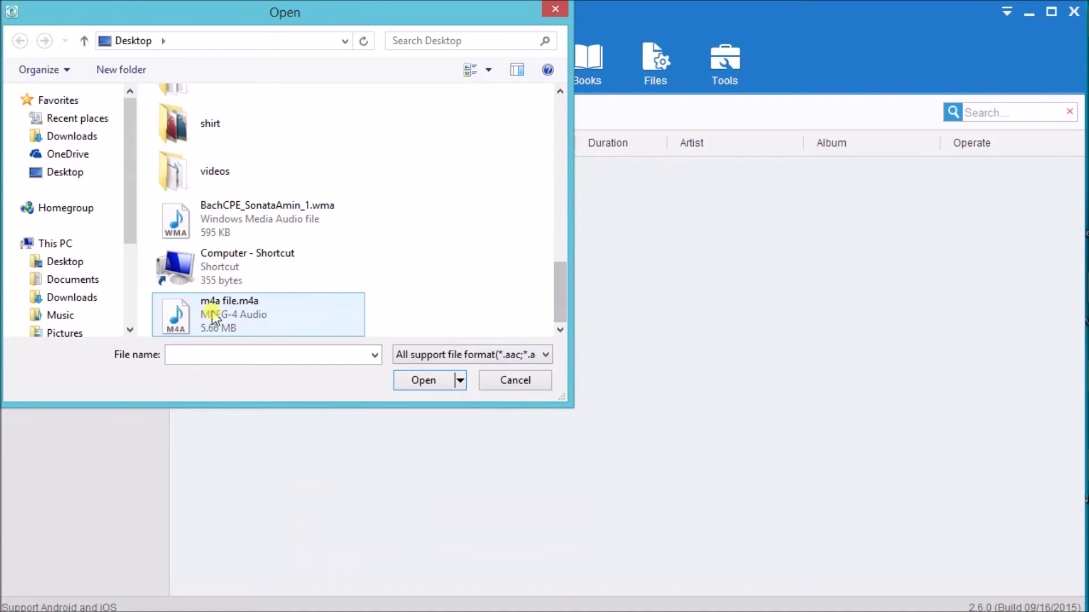
{"action": "left_click", "coordinate": [411, 380]}
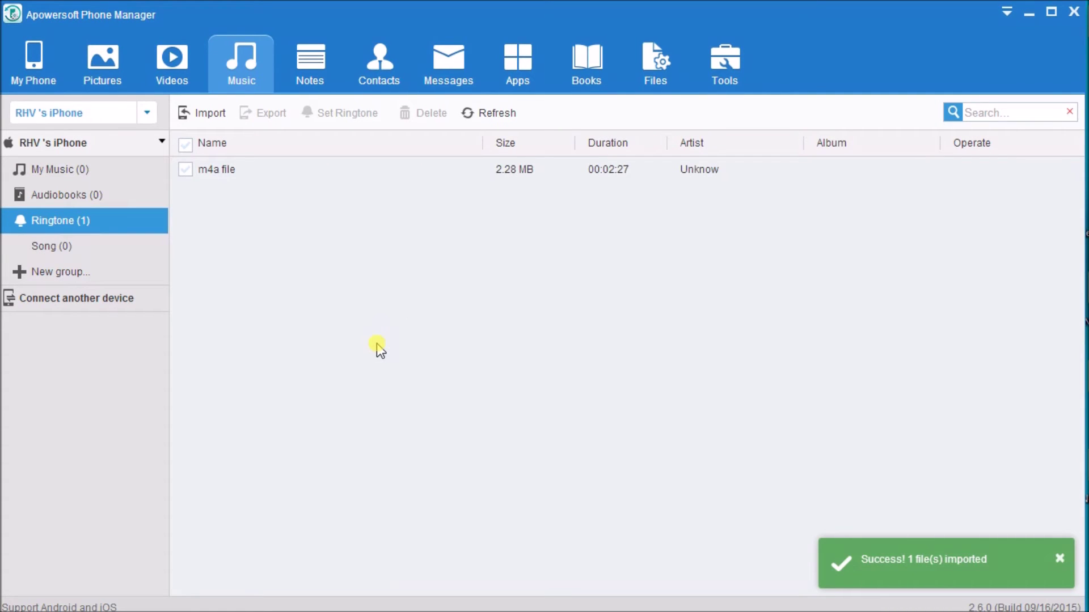
{"action": "left_click", "coordinate": [218, 173]}
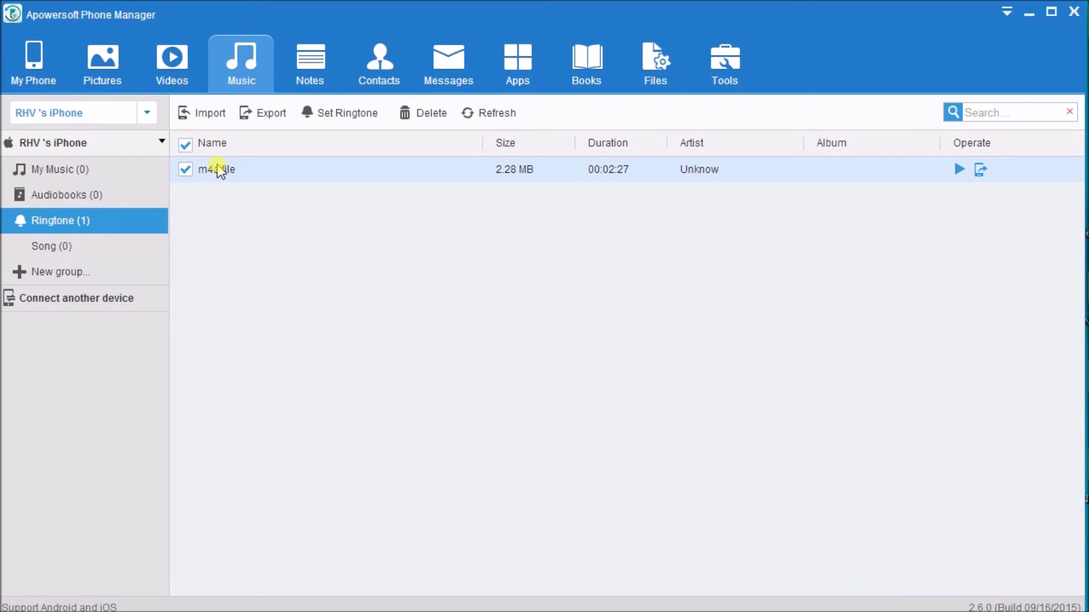
{"action": "left_click", "coordinate": [34, 57]}
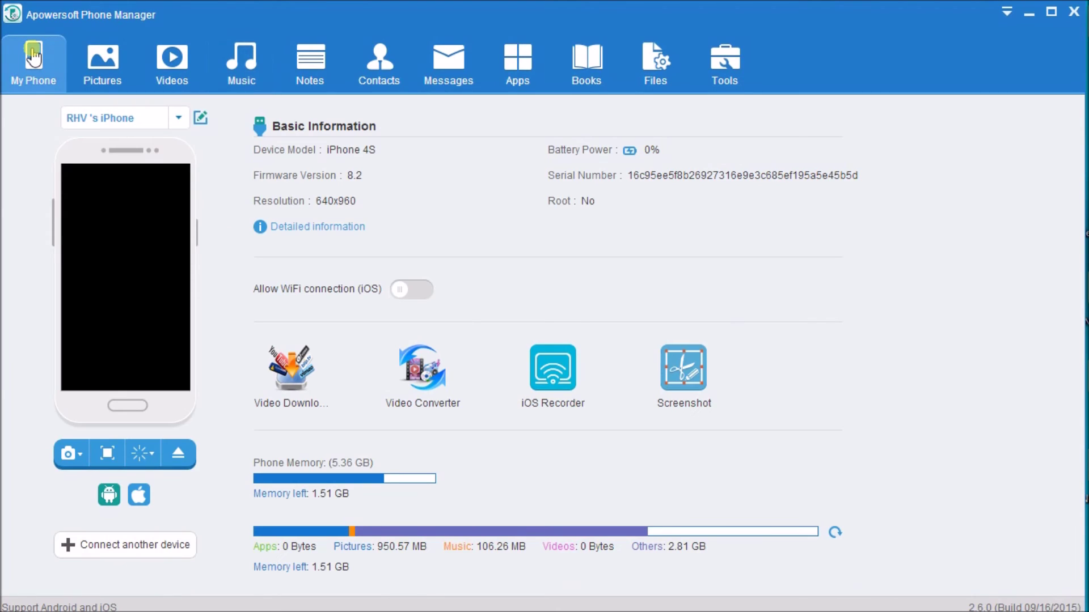
Step: Eject the iPhone using the Disconnect button below the phone image
{"action": "left_click", "coordinate": [180, 457]}
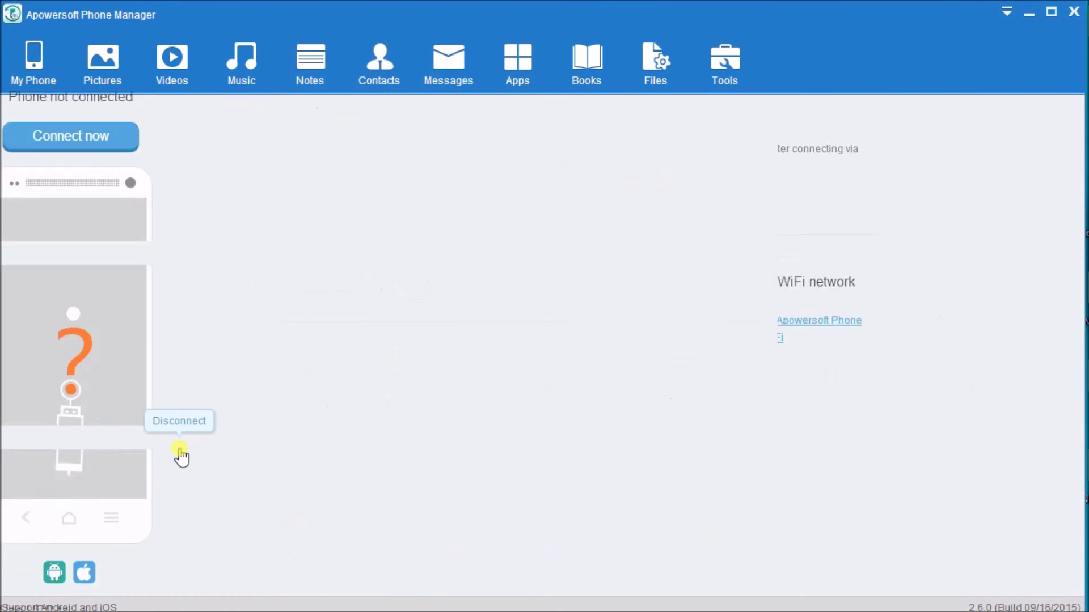